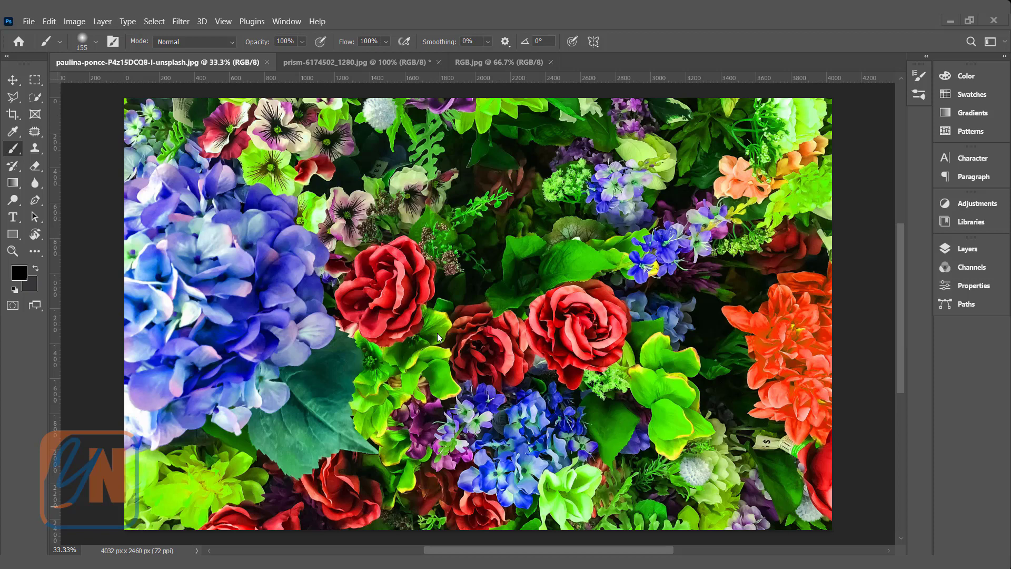
# - Bring the prism-6174502_1280.jpg rainbow-beam photo to the front
pyautogui.click(339, 61)
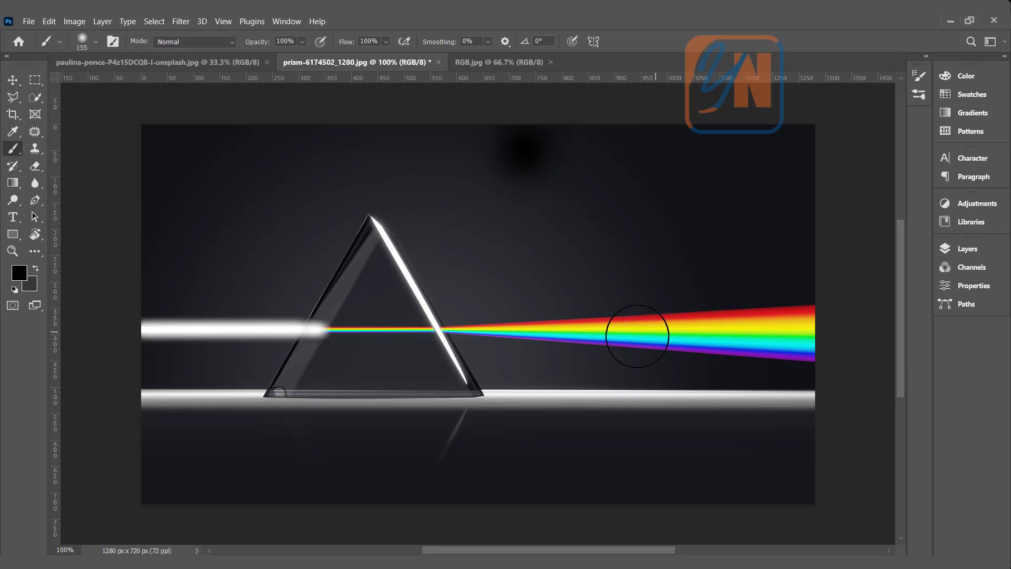
# - Create a new document (Ctrl+N) from the 1000×1000 px, 16-bit RGB preset with black background
pyautogui.click(32, 21)
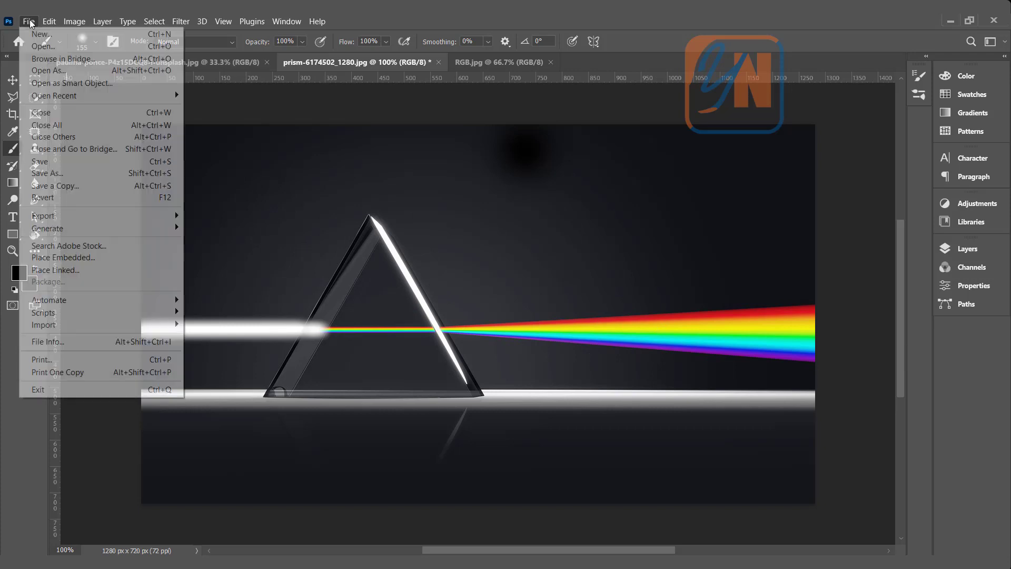
pyautogui.click(32, 21)
pyautogui.hotkey('ctrl', 'n')
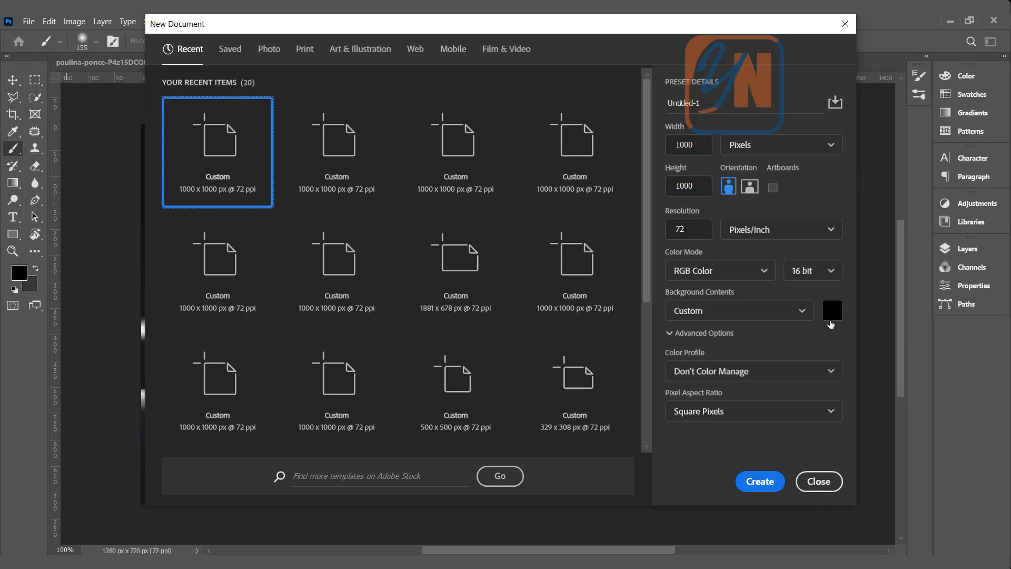
pyautogui.click(749, 485)
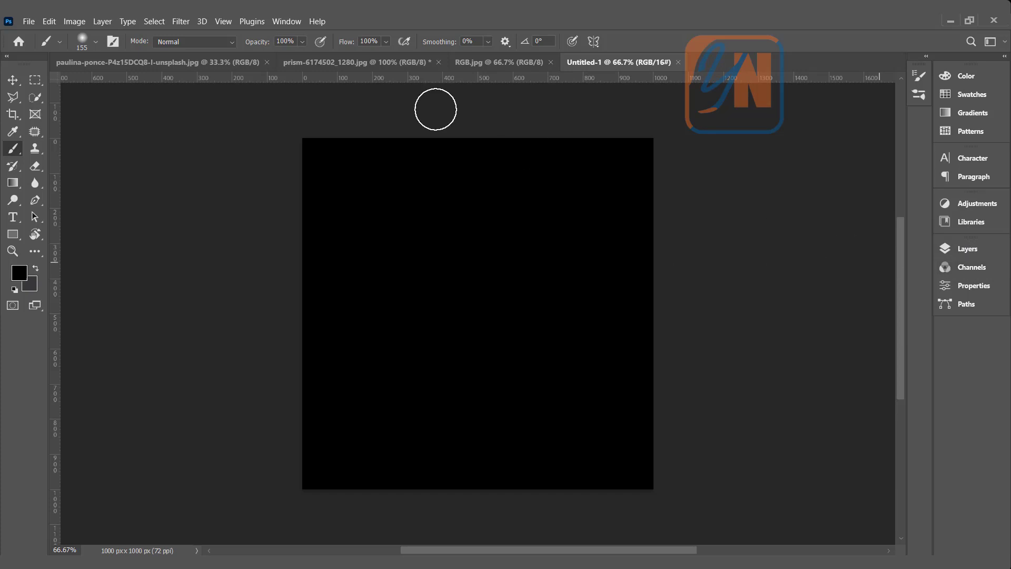
# - Show the Channels panel listing RGB, Red, Green and Blue for Untitled-1
pyautogui.click(288, 23)
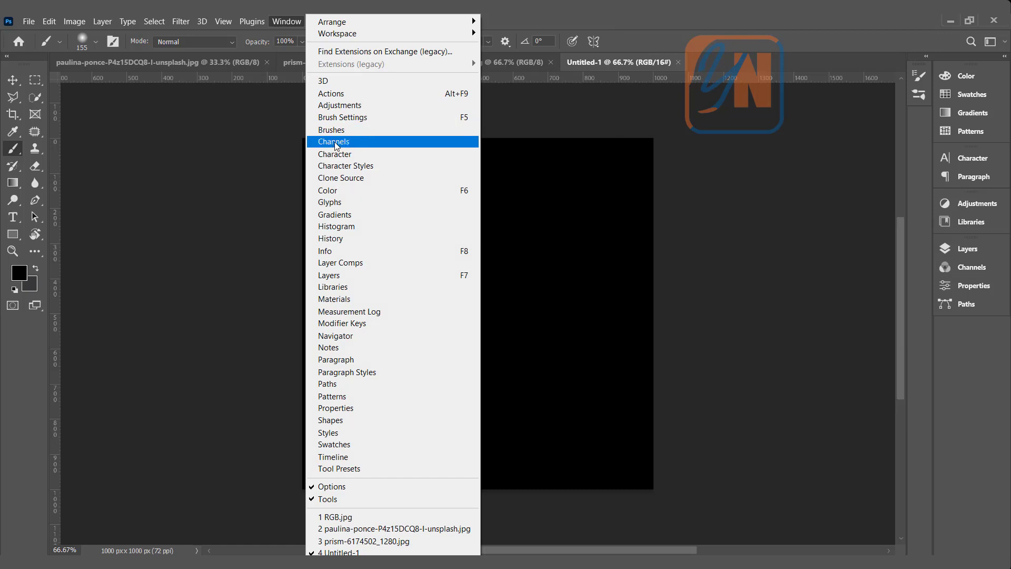
pyautogui.click(520, 19)
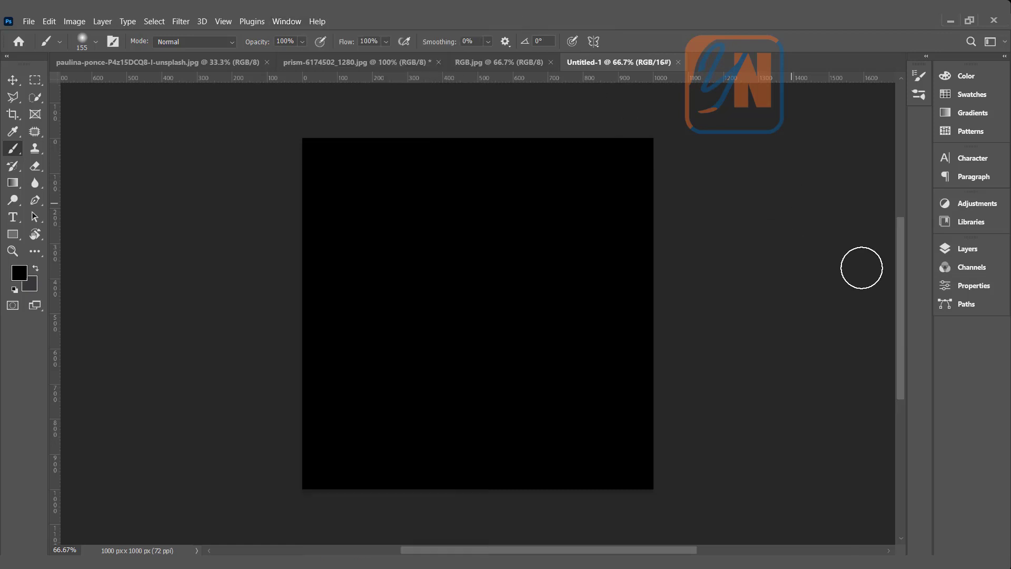
pyautogui.click(957, 269)
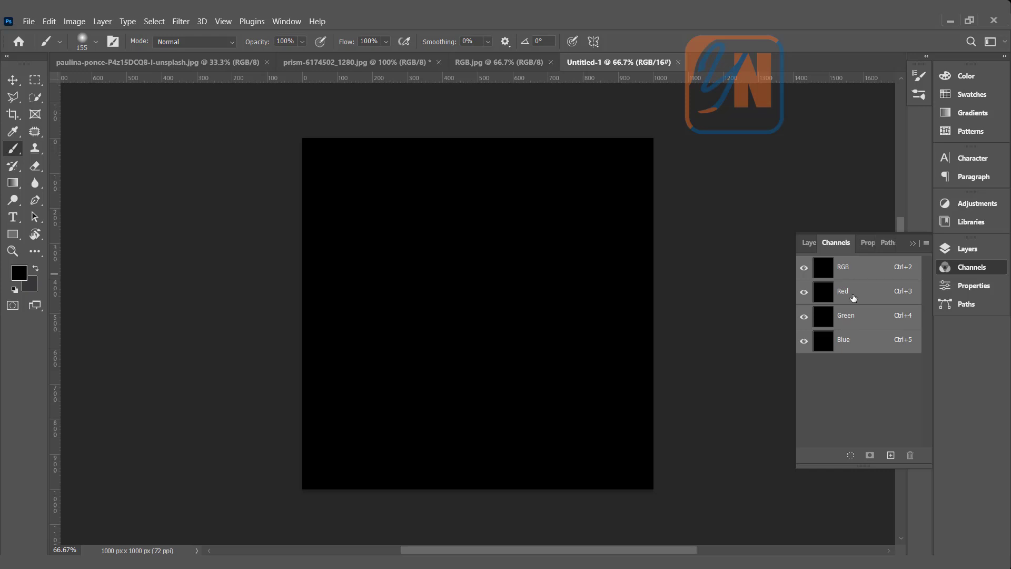
# - Select the Red channel and set the brush size to 401 px
pyautogui.click(853, 298)
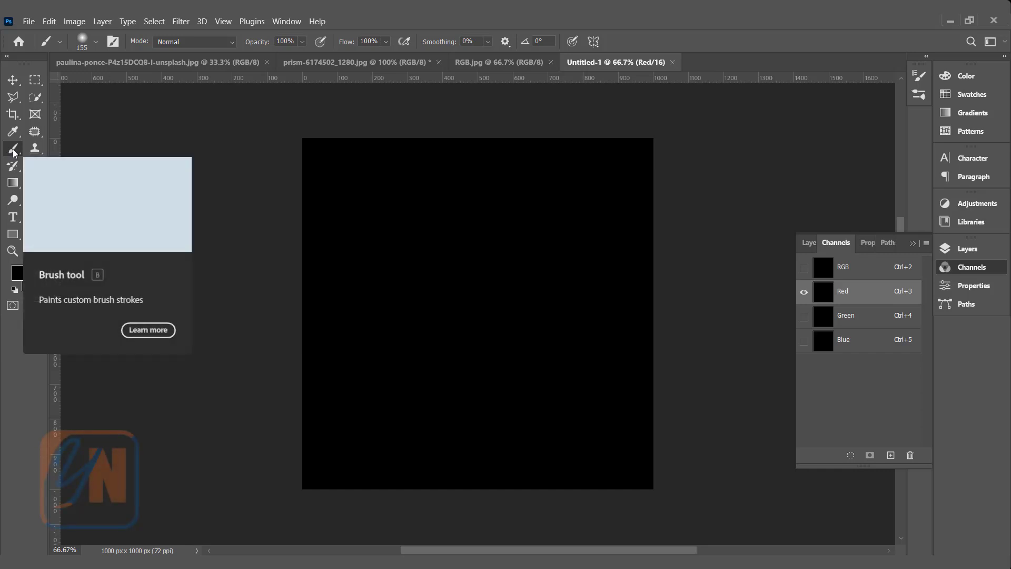
pyautogui.click(97, 44)
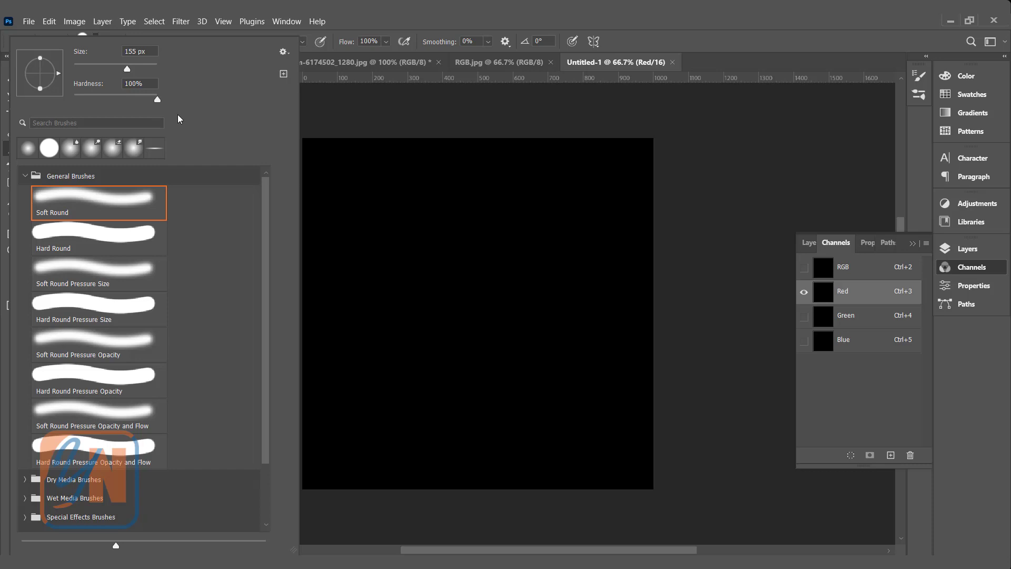
pyautogui.moveTo(129, 68); pyautogui.dragTo(142, 68)
pyautogui.click(448, 13)
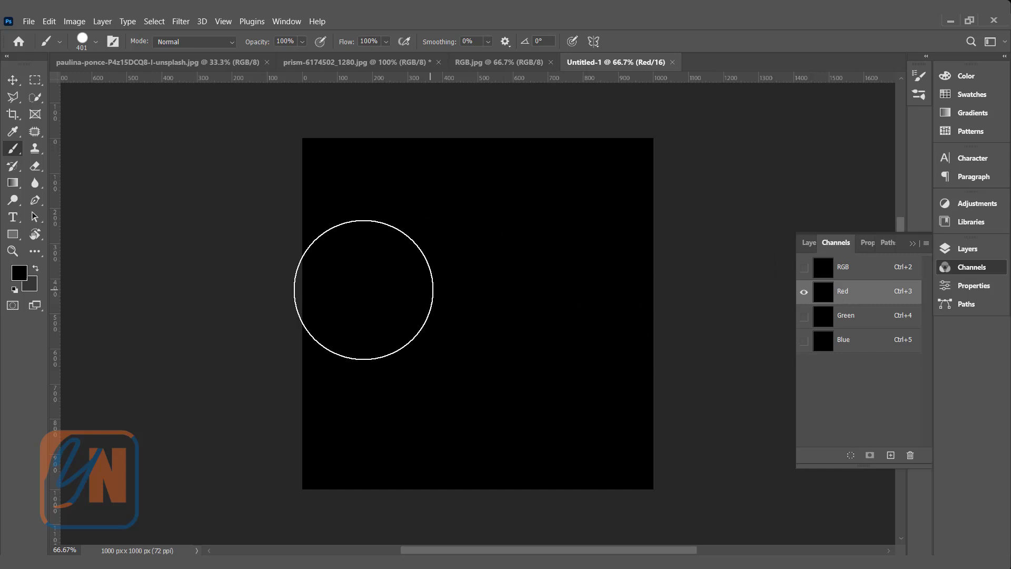
# - Make white the foreground colour, stamp a disc at upper left, and return to RGB
pyautogui.click(16, 288)
pyautogui.click(35, 269)
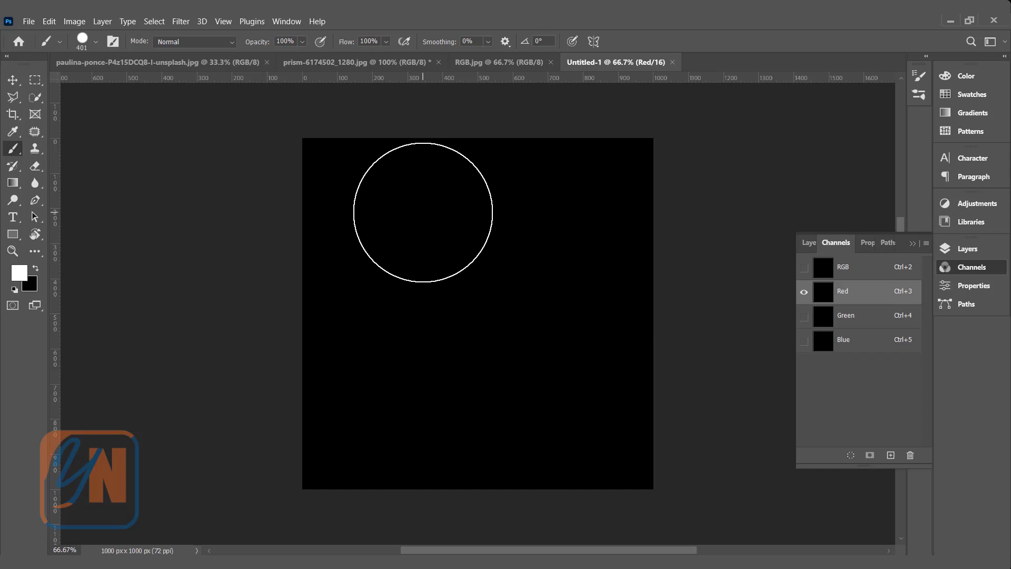
pyautogui.click(424, 212)
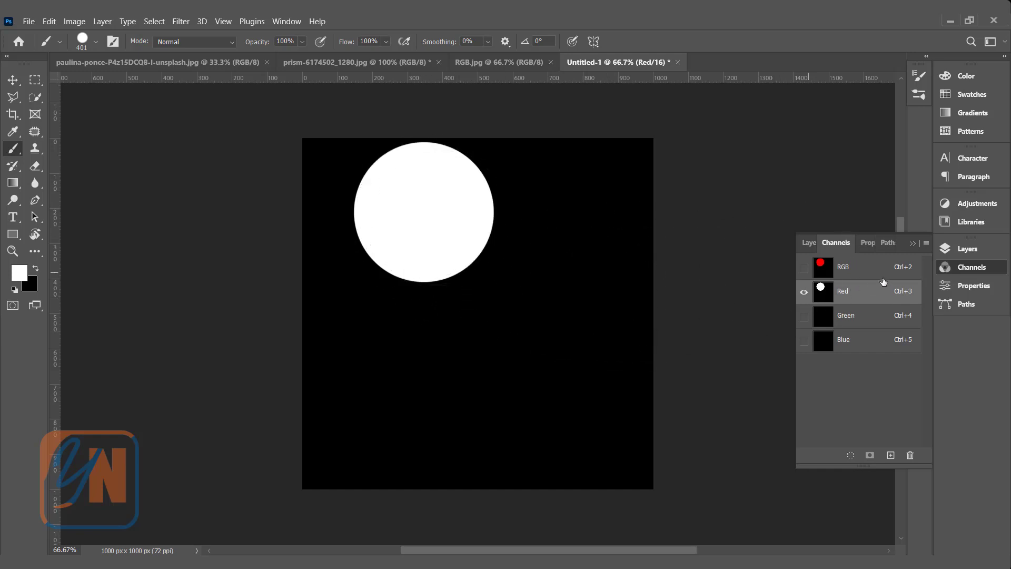
pyautogui.click(863, 270)
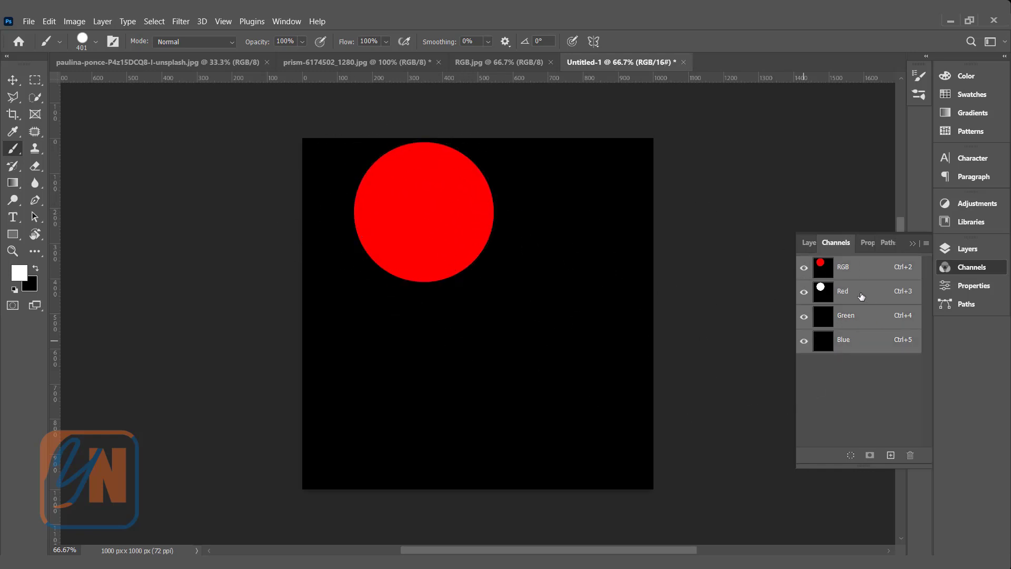
# - Paint a white disc into the Green channel at upper right and view the composite
pyautogui.click(858, 323)
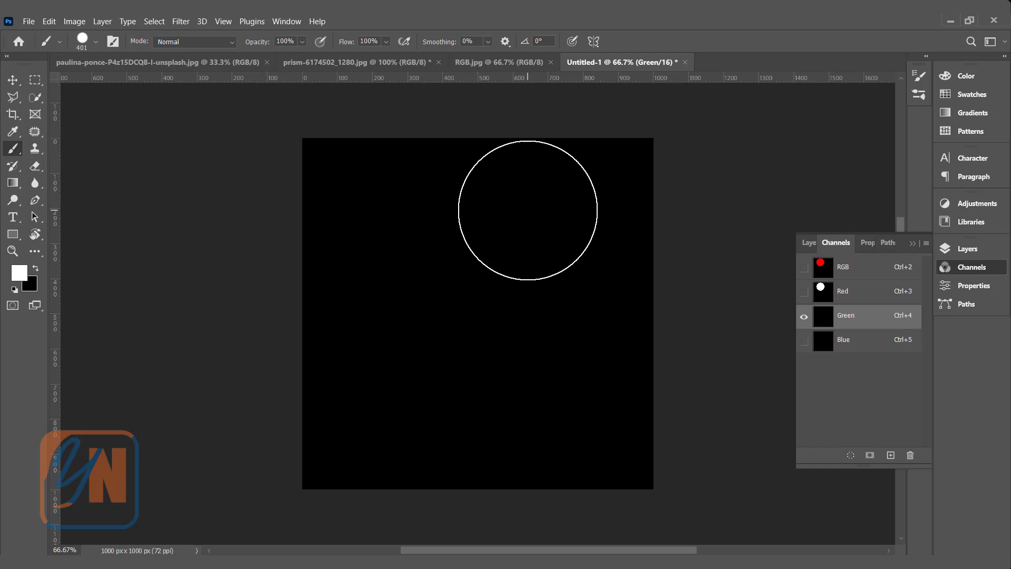
pyautogui.click(527, 210)
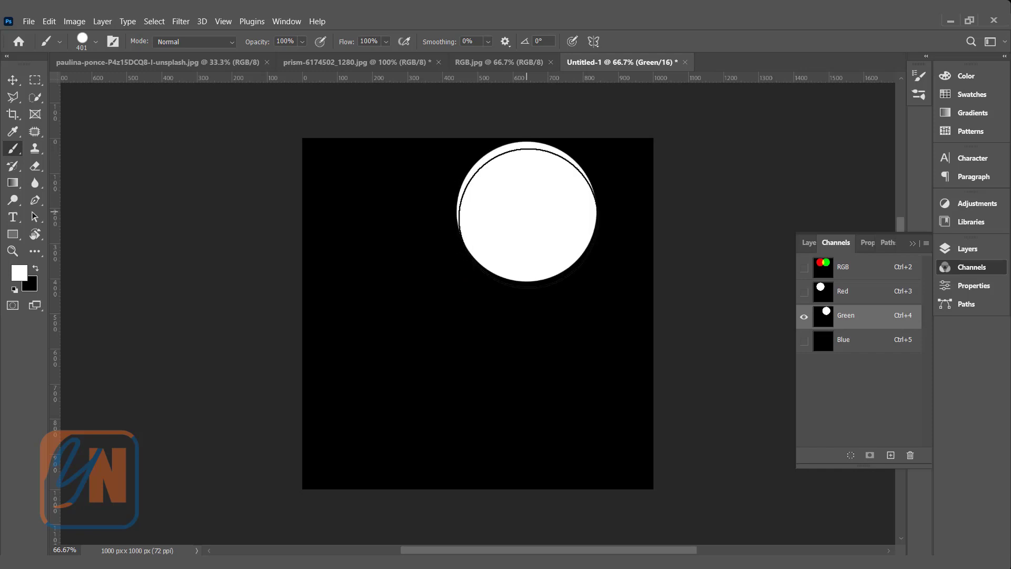
pyautogui.click(853, 268)
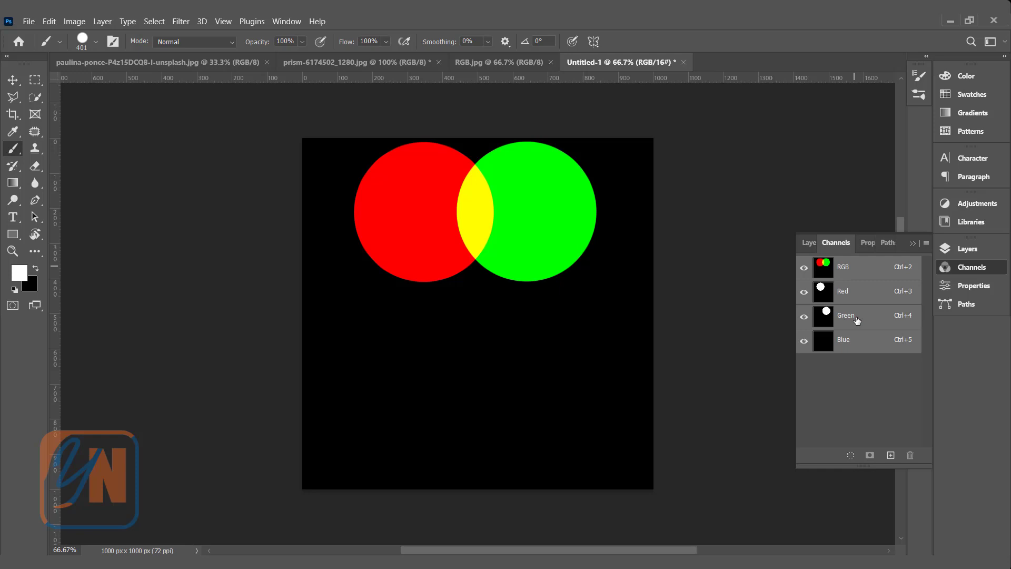
# - Paint a white disc into the Blue channel below centre and view the composite
pyautogui.click(853, 348)
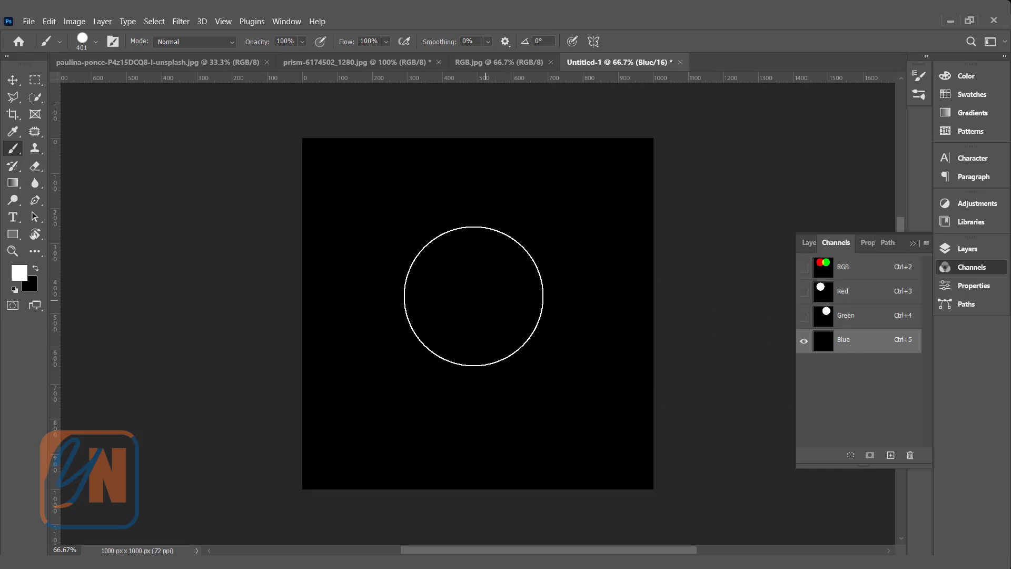
pyautogui.click(477, 281)
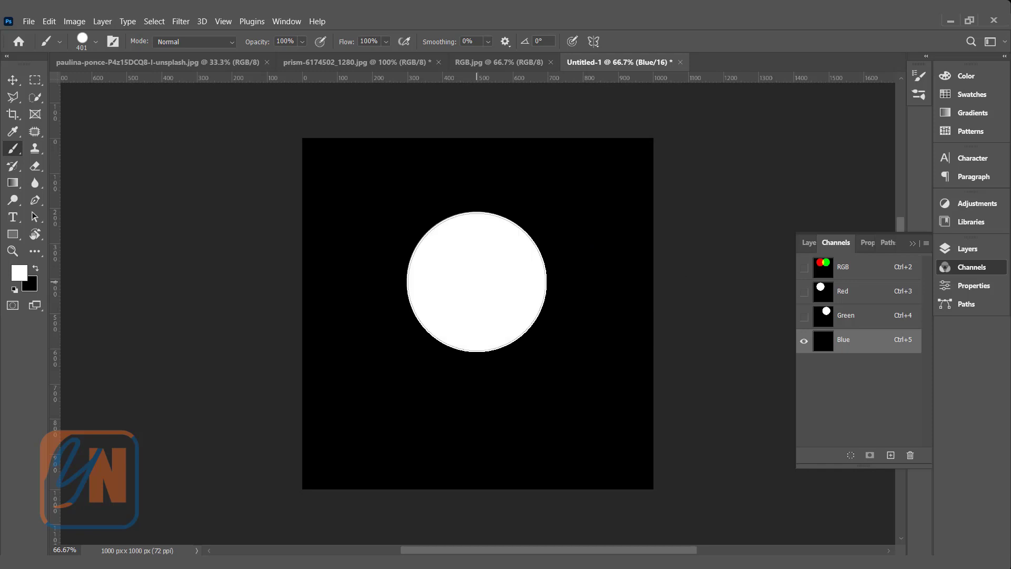
pyautogui.click(858, 271)
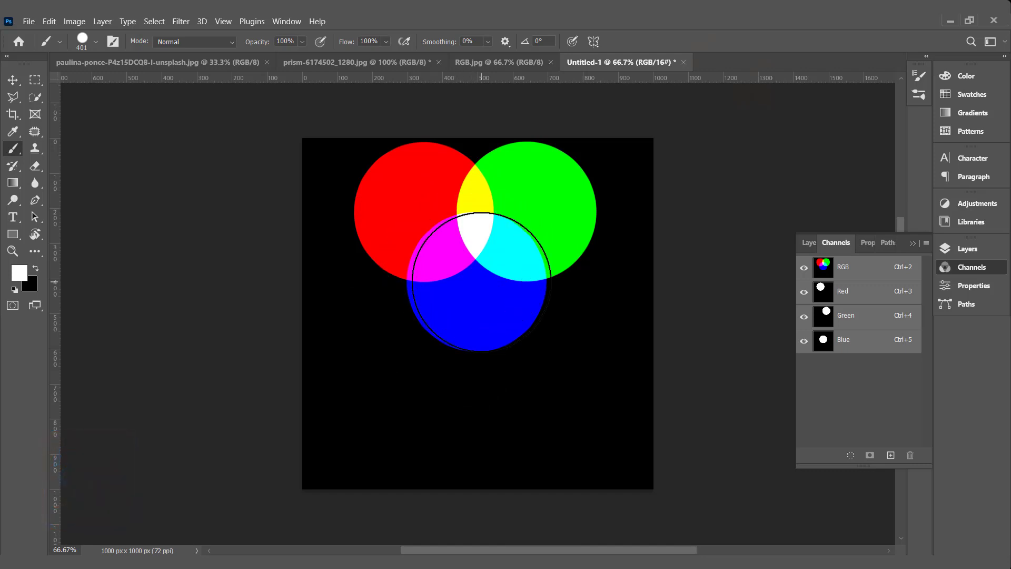
# - Select the Move tool and bring the Untitled-1 circles document back into view
pyautogui.click(13, 79)
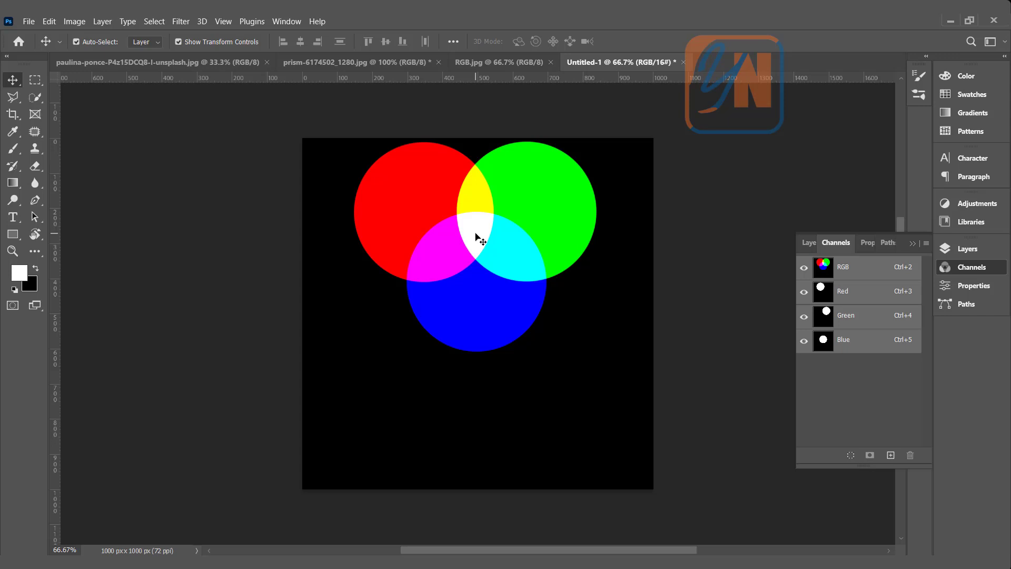
pyautogui.click(353, 62)
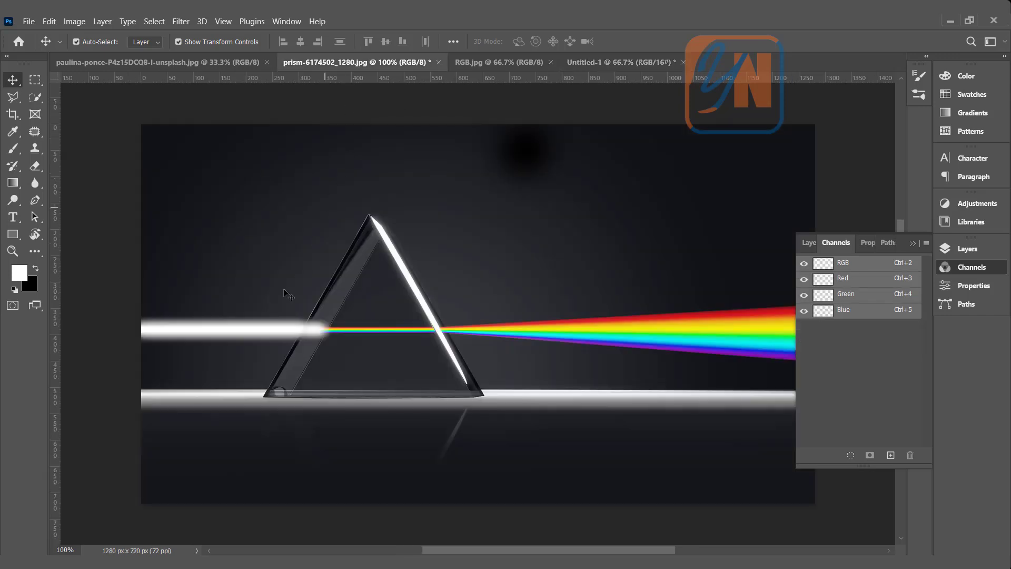
pyautogui.click(612, 60)
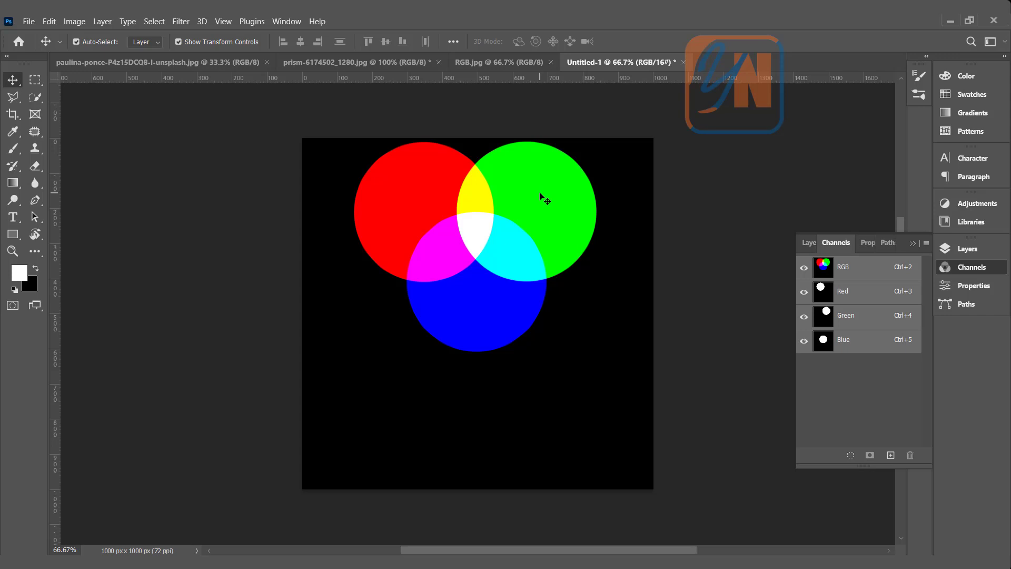
# - Bring the RGB.jpg chart with 0–255 gradient bars to the front
pyautogui.click(479, 65)
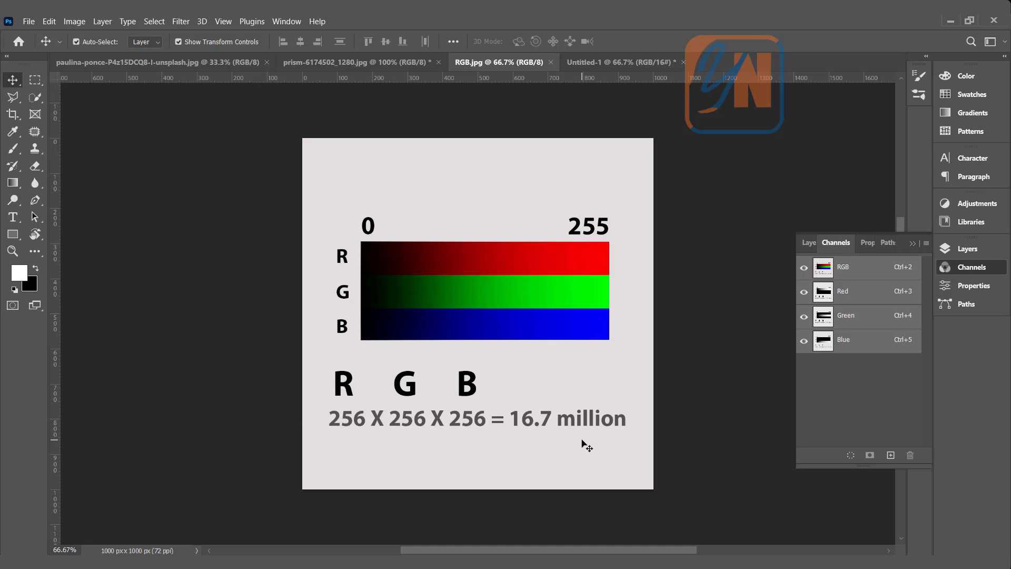
# - Open the flowers photo and view its Red channel alone, then the RGB composite
pyautogui.click(591, 64)
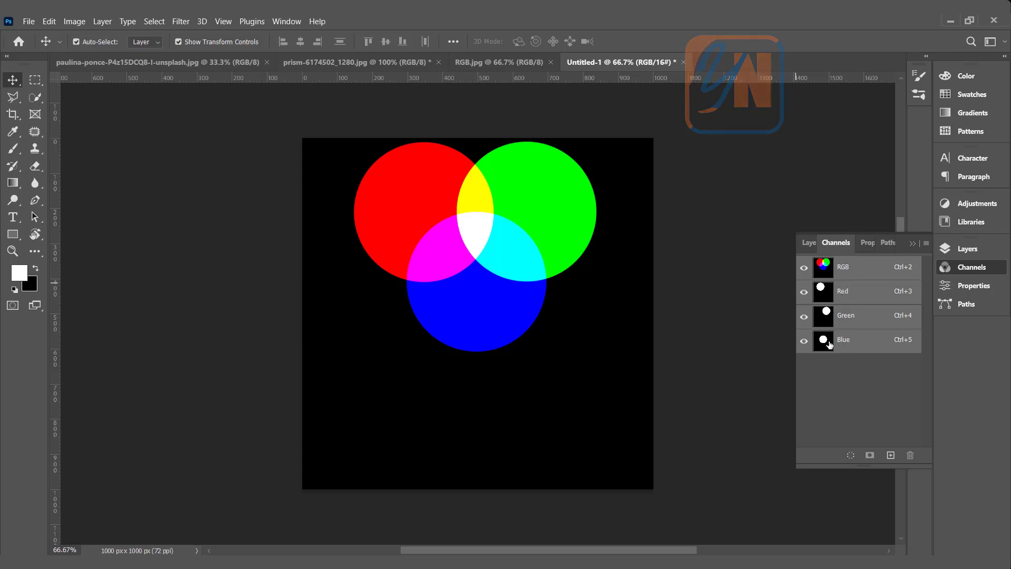
pyautogui.click(134, 59)
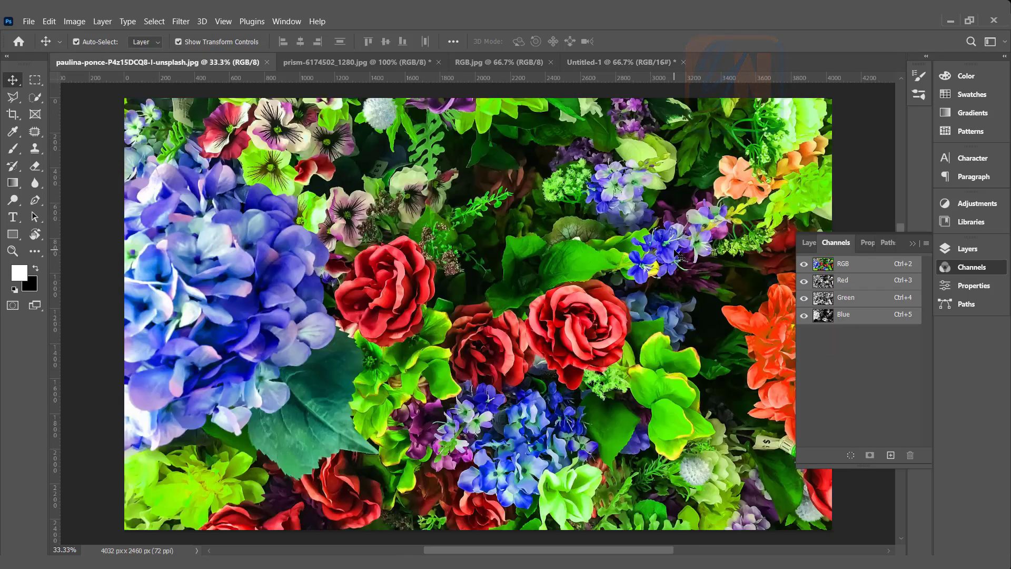
pyautogui.click(861, 284)
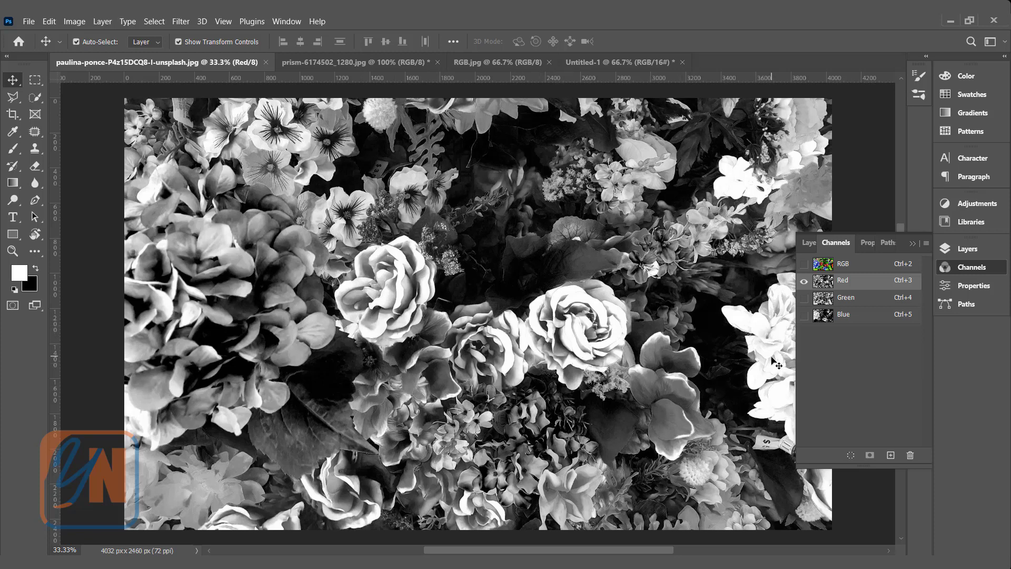
pyautogui.click(861, 265)
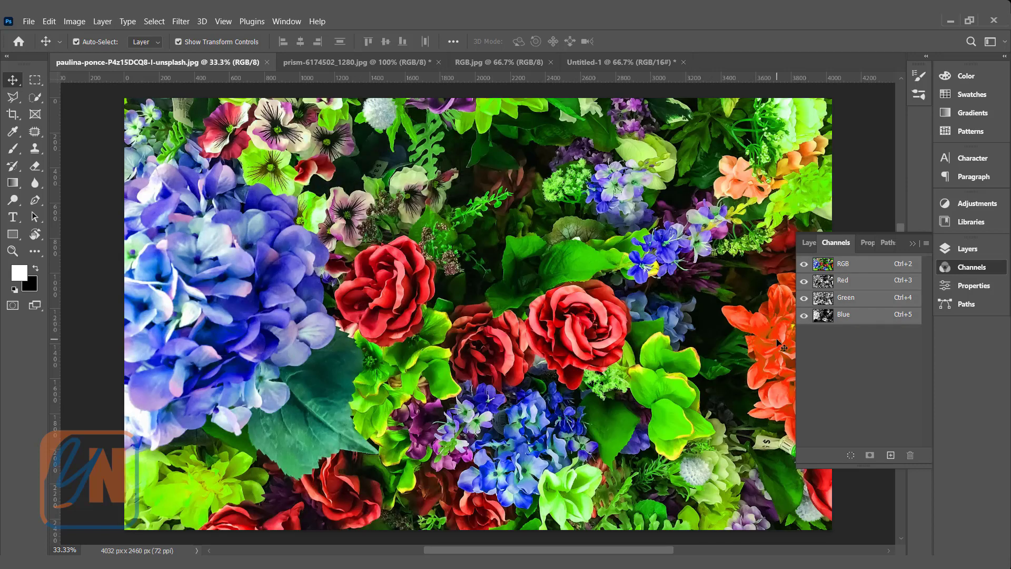
# - View the flowers' Green, then Blue channel alone, returning to RGB after each
pyautogui.click(857, 298)
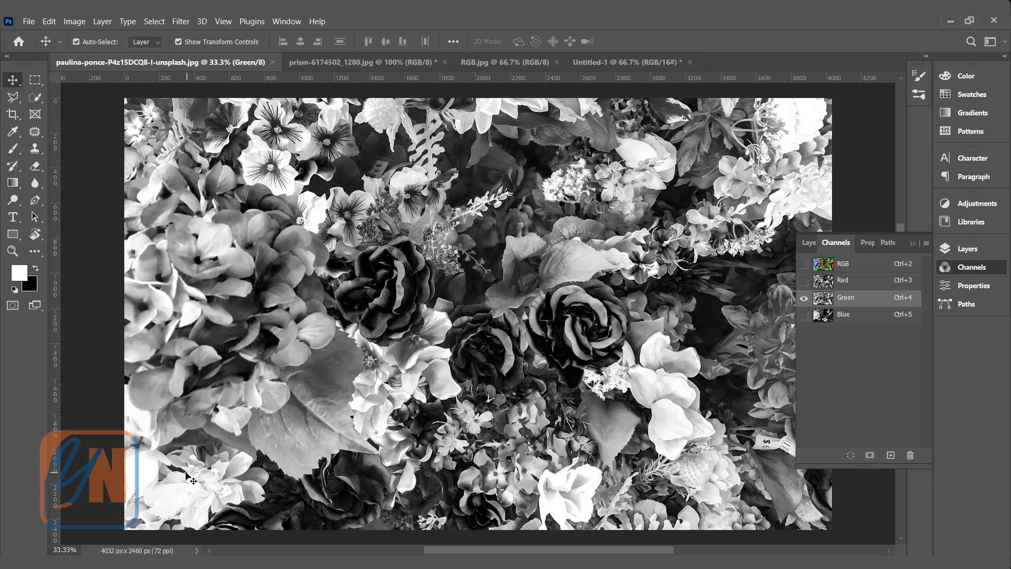
pyautogui.click(845, 265)
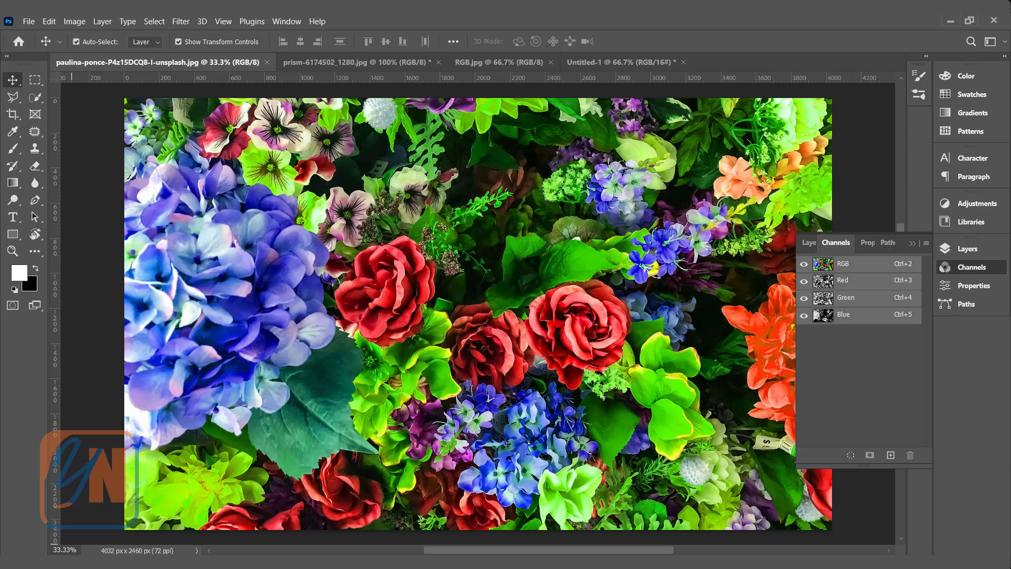
pyautogui.click(859, 317)
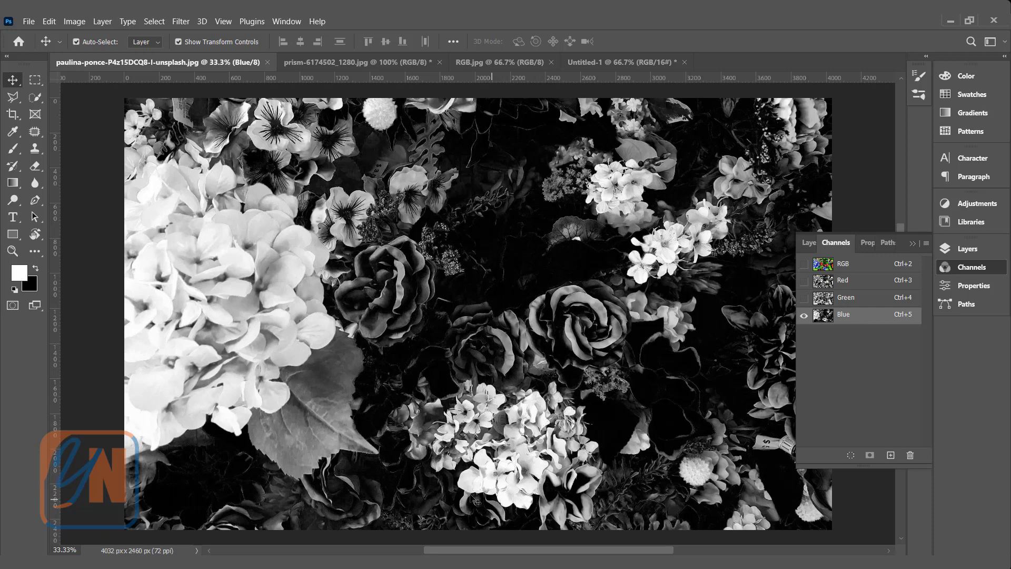
pyautogui.click(841, 266)
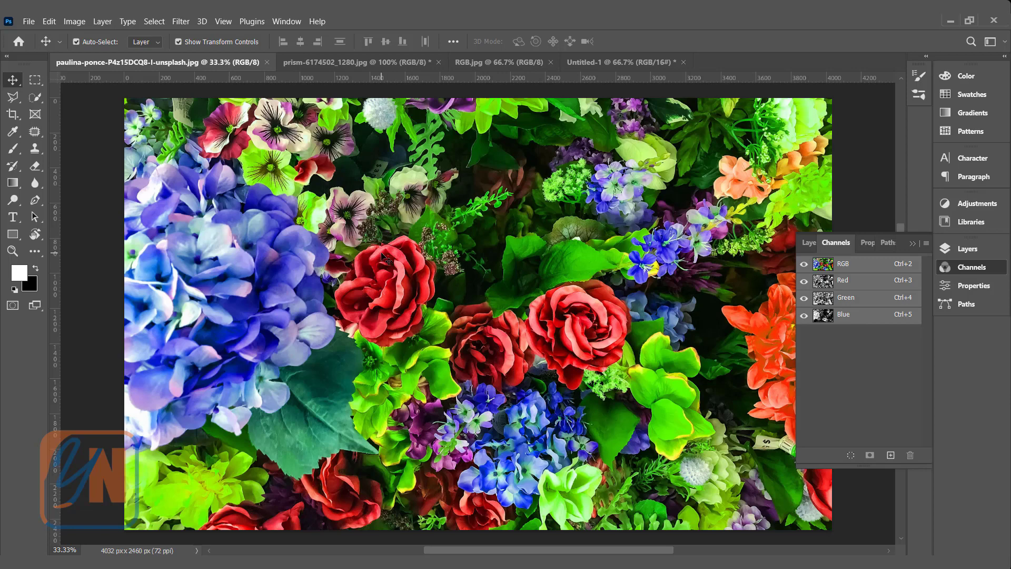
# - Start a new 1000×1000 px document with Color Mode set to CMYK Color
pyautogui.click(30, 21)
pyautogui.click(42, 33)
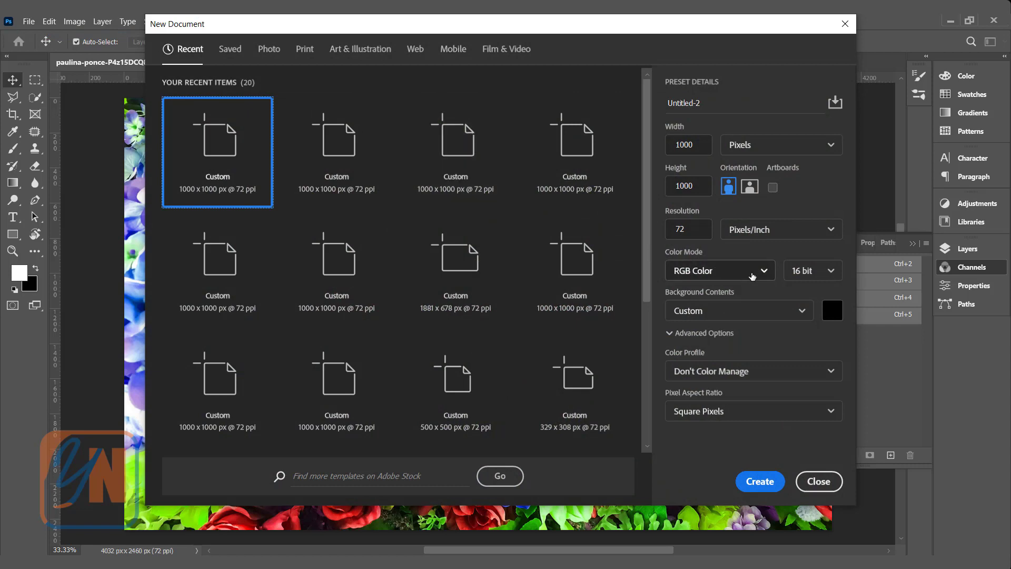
pyautogui.click(753, 272)
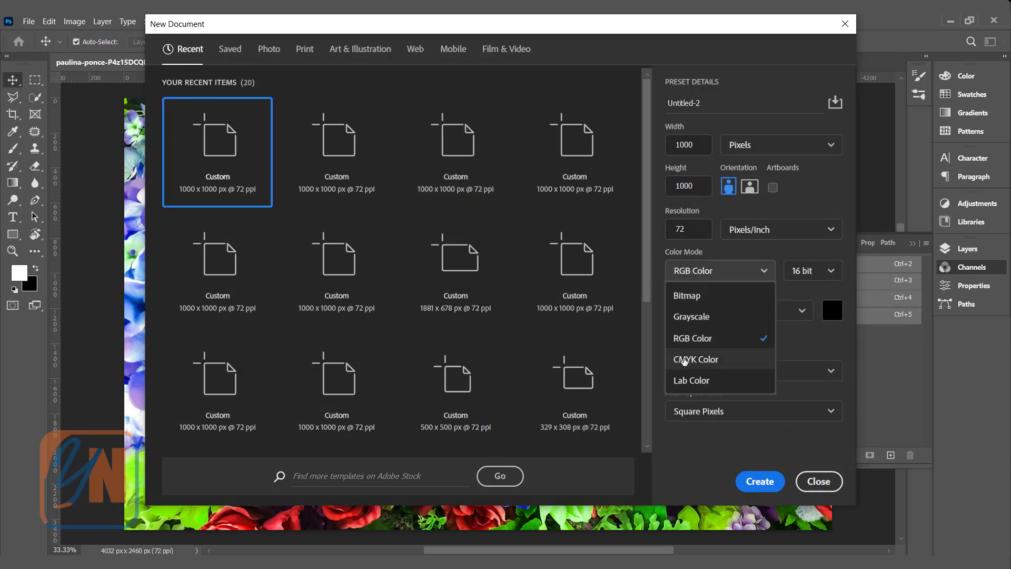
pyautogui.click(682, 359)
# - Give it a near-white f8f5f5 background and create the document
pyautogui.click(831, 313)
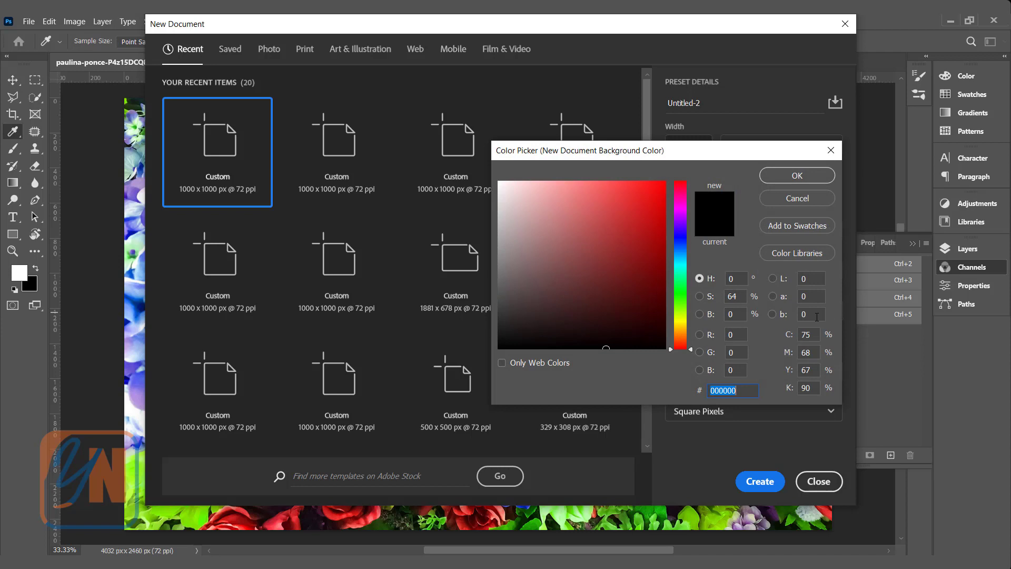
pyautogui.click(500, 185)
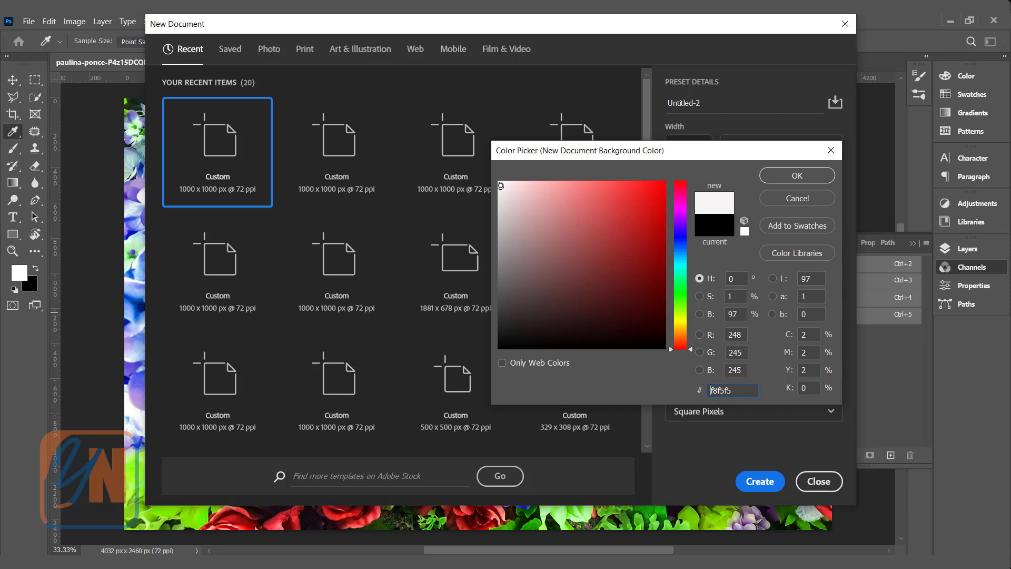
pyautogui.click(785, 176)
pyautogui.click(760, 481)
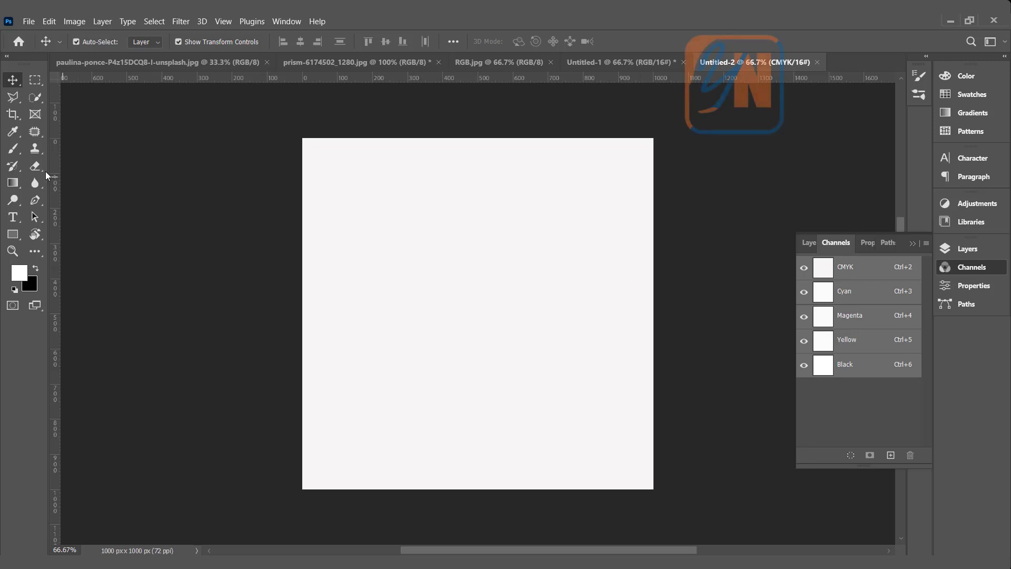
# - With a black brush, paint a circle into the Cyan channel at top-left
pyautogui.click(12, 150)
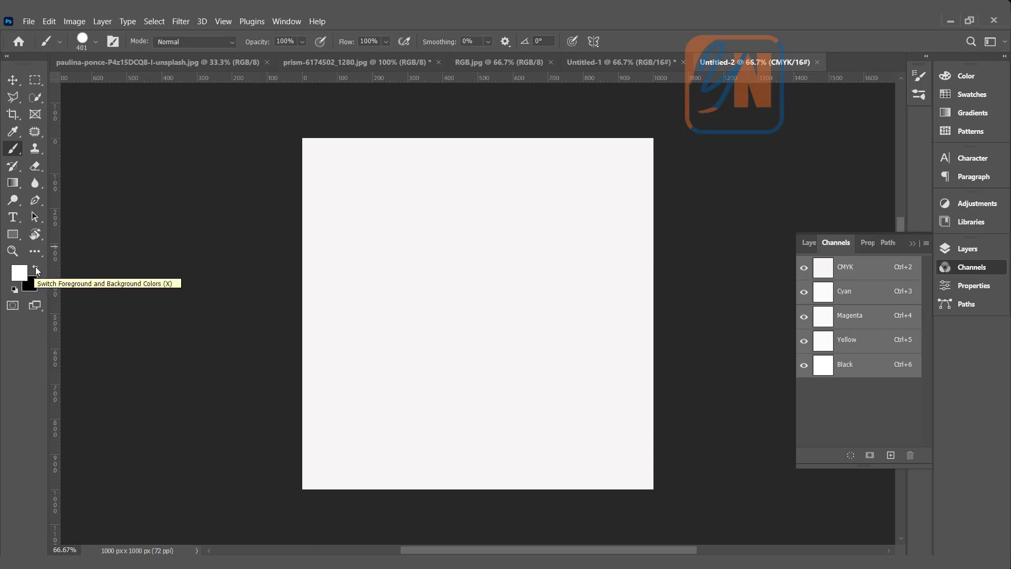
pyautogui.click(36, 269)
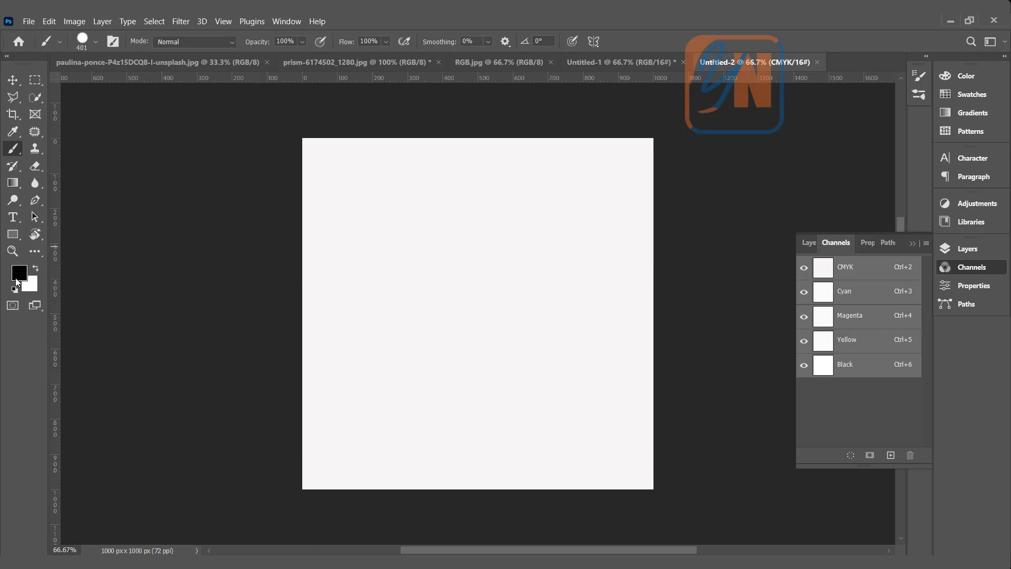
pyautogui.click(867, 293)
pyautogui.click(418, 208)
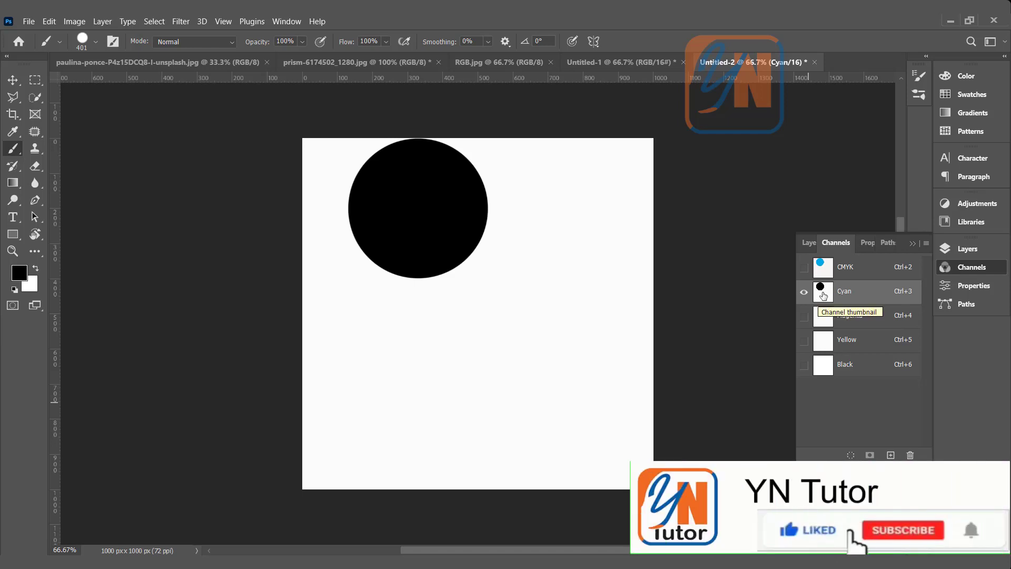
pyautogui.click(854, 270)
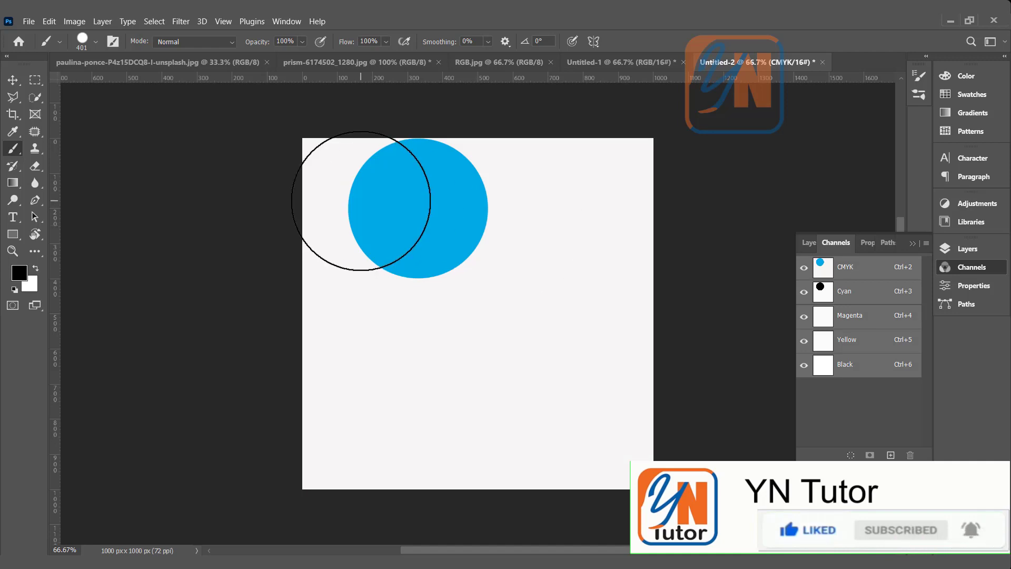
# - Paint circles into Magenta near the top and Yellow below, then view the CMYK composite
pyautogui.click(866, 320)
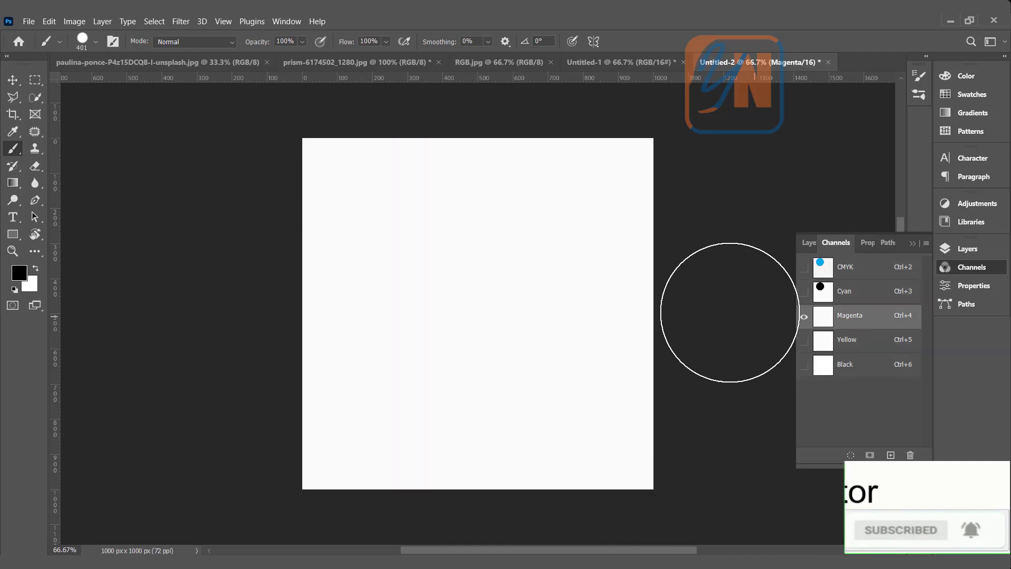
pyautogui.click(507, 207)
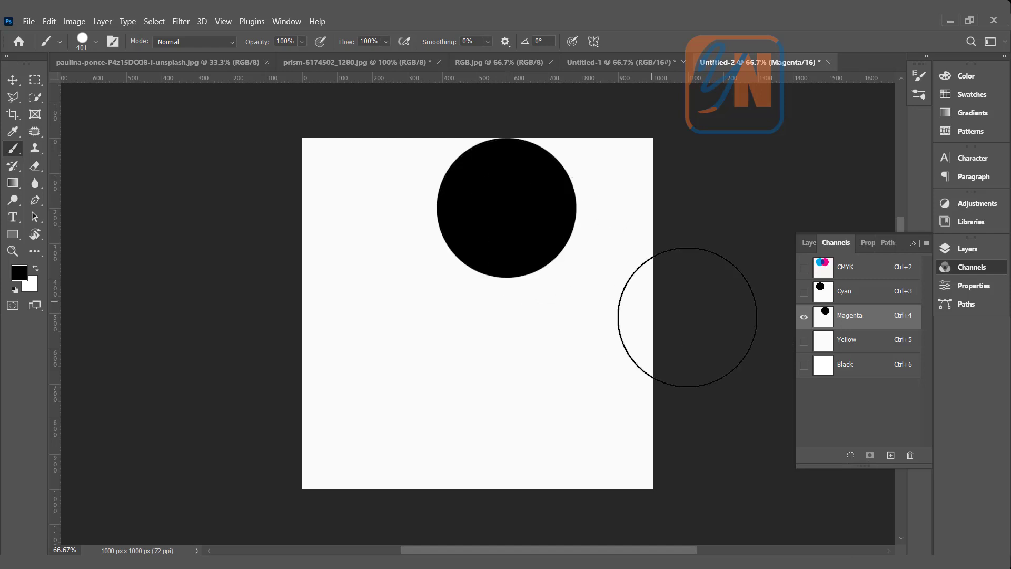
pyautogui.click(867, 341)
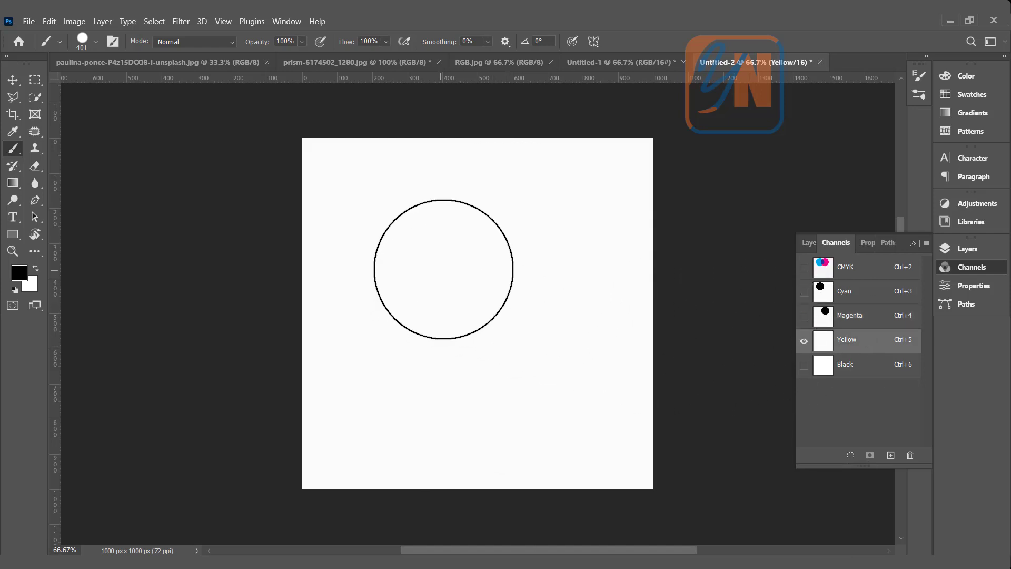
pyautogui.click(462, 268)
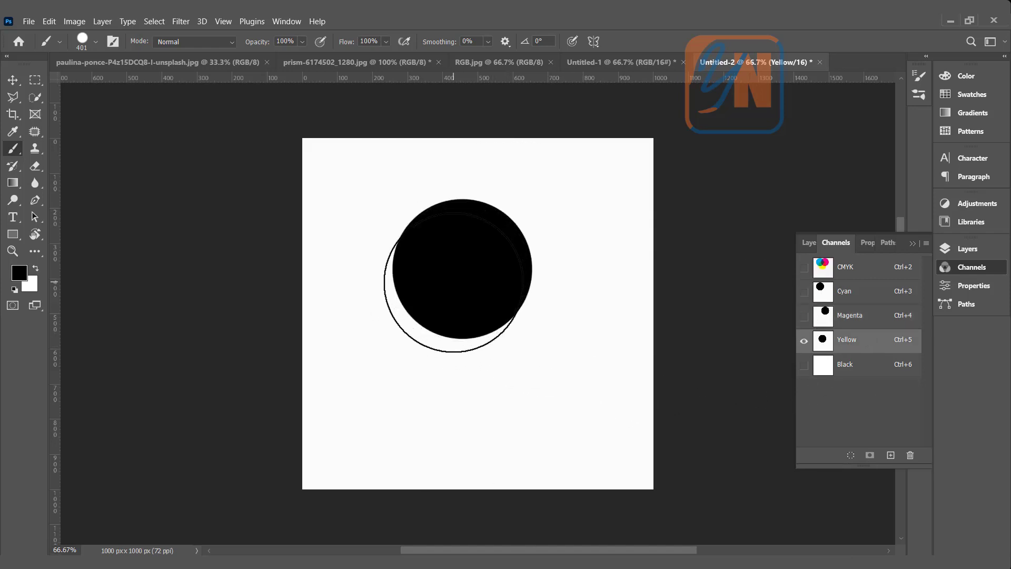
pyautogui.click(855, 267)
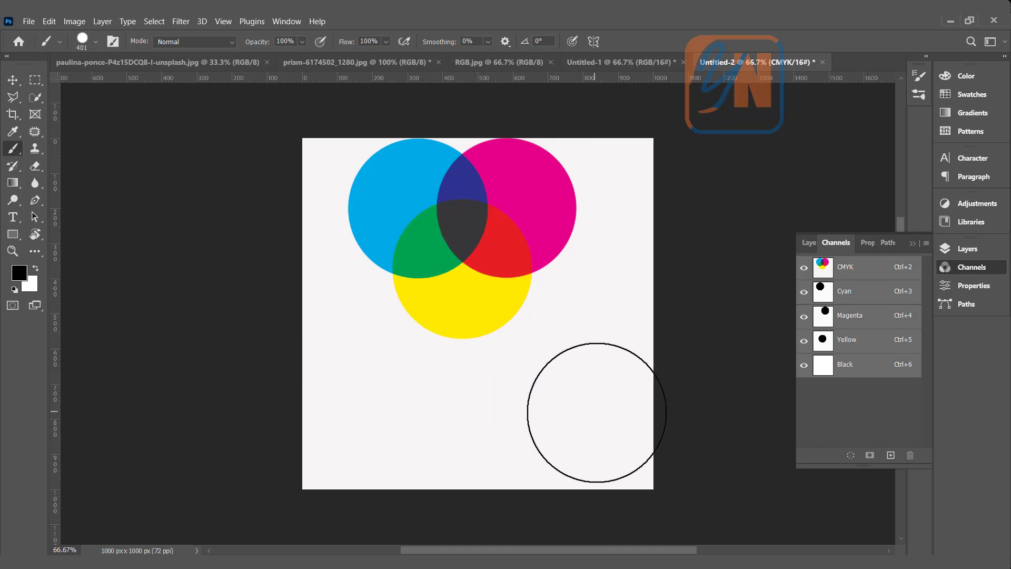
# - Paint a circle into the Black channel near the bottom and view the combined result
pyautogui.click(866, 372)
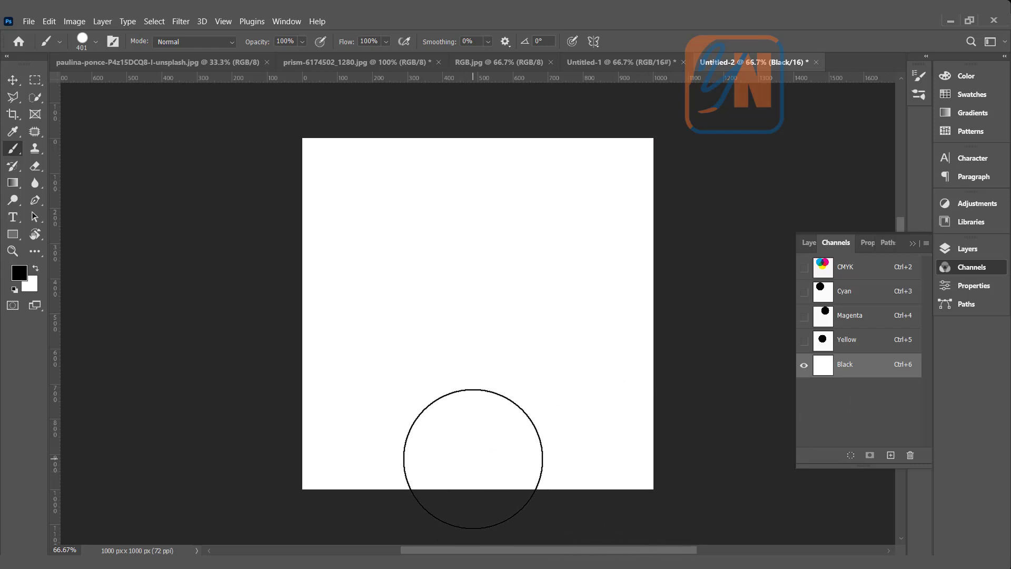
pyautogui.click(469, 458)
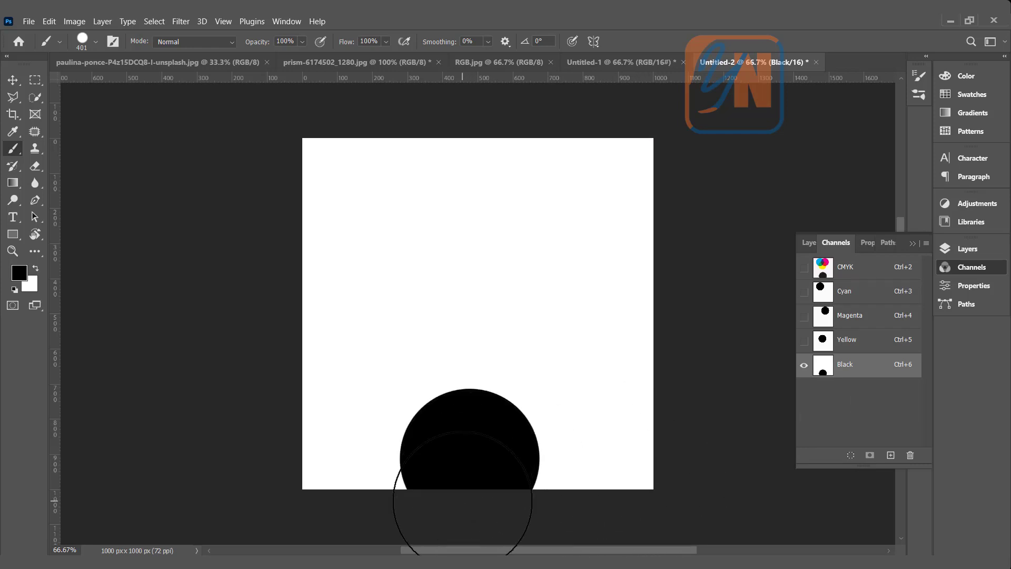
pyautogui.click(858, 271)
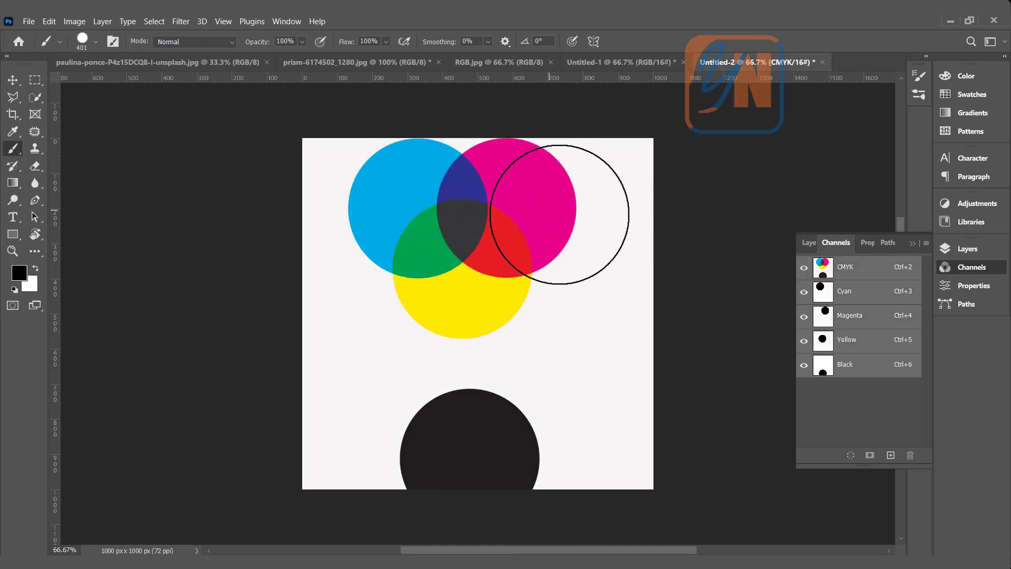
# - Select the Move tool and switch to the paulina-ponce flower photo document
pyautogui.press('v')
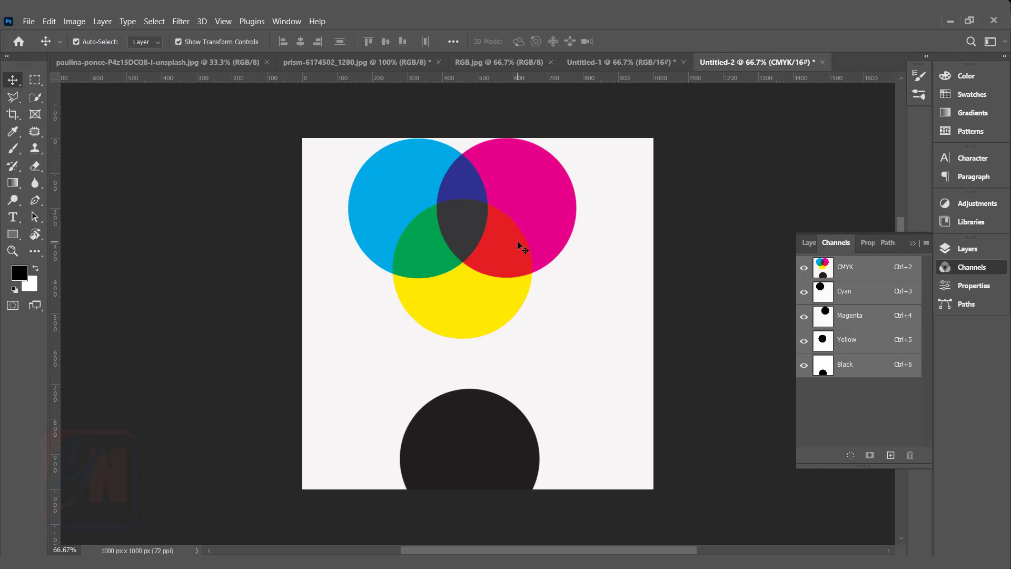
pyautogui.hotkey('ctrl', 'Tab')
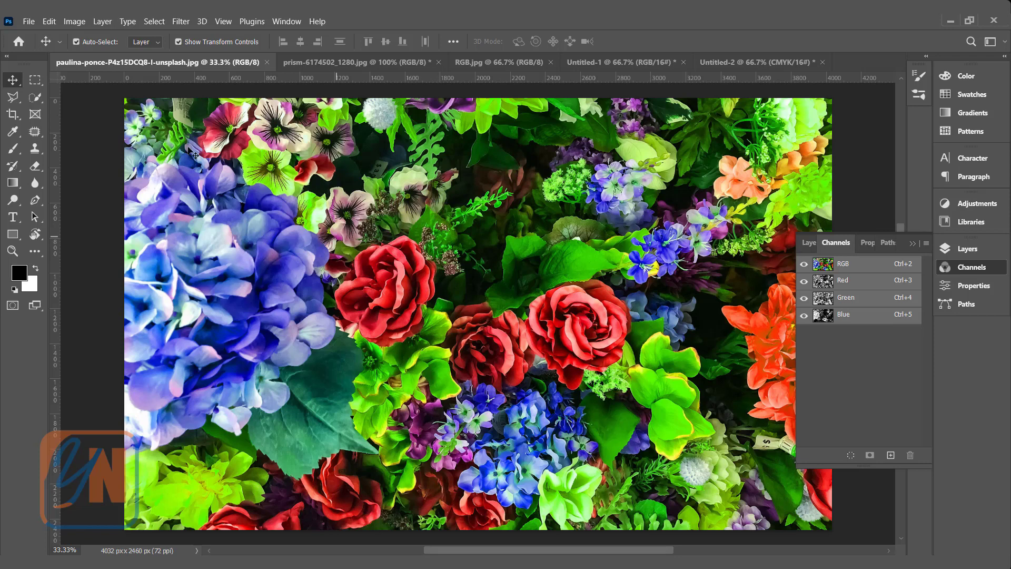
# - Convert the flower photo to CMYK Color mode, confirming the conversion warning
pyautogui.click(76, 24)
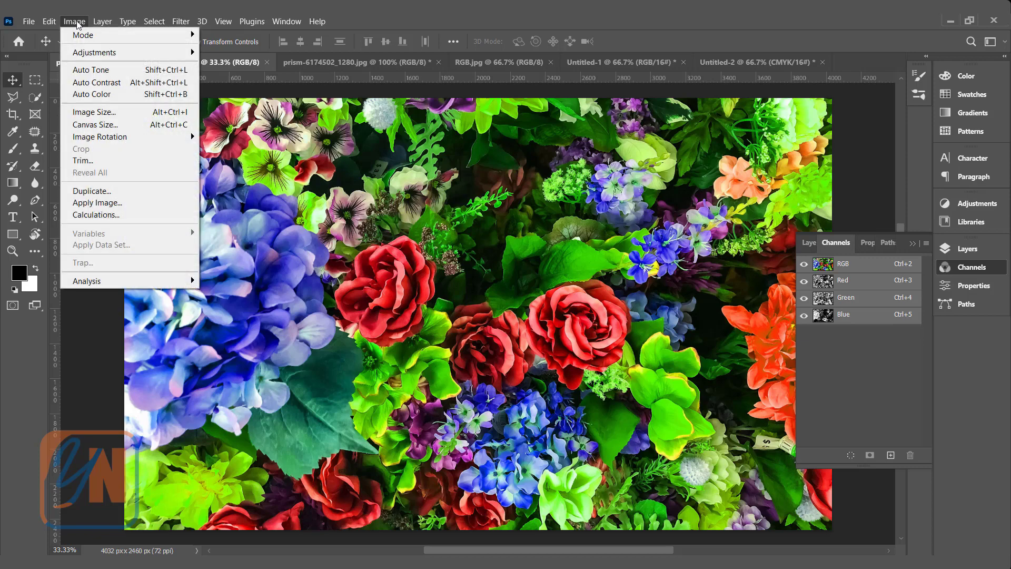
pyautogui.moveTo(84, 35)
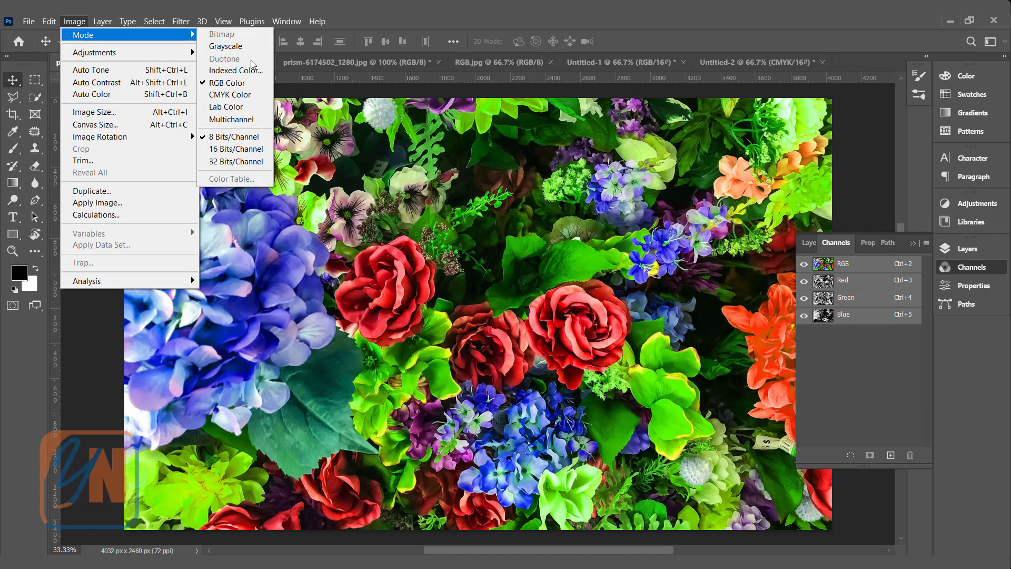
pyautogui.click(232, 98)
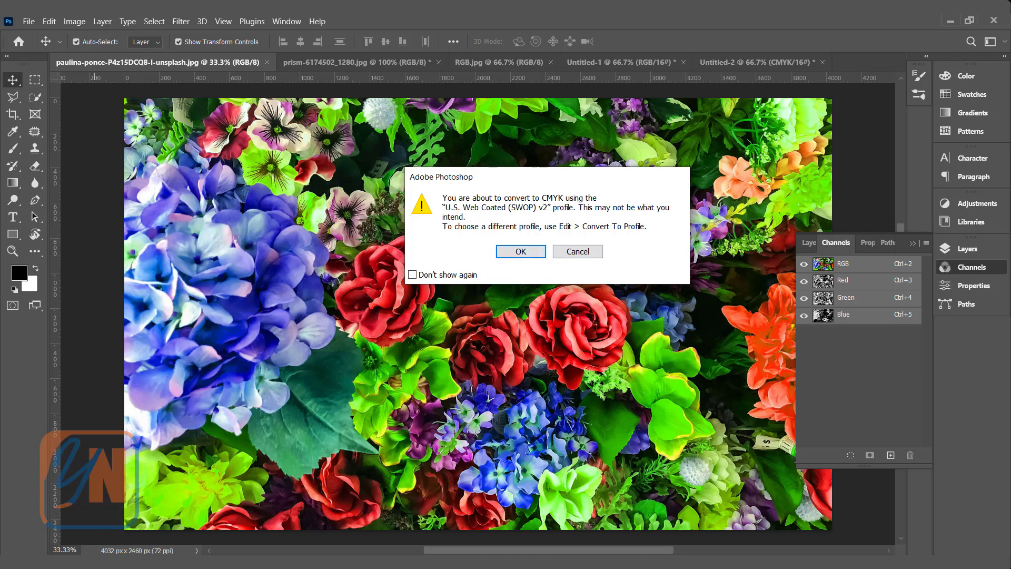
pyautogui.click(528, 254)
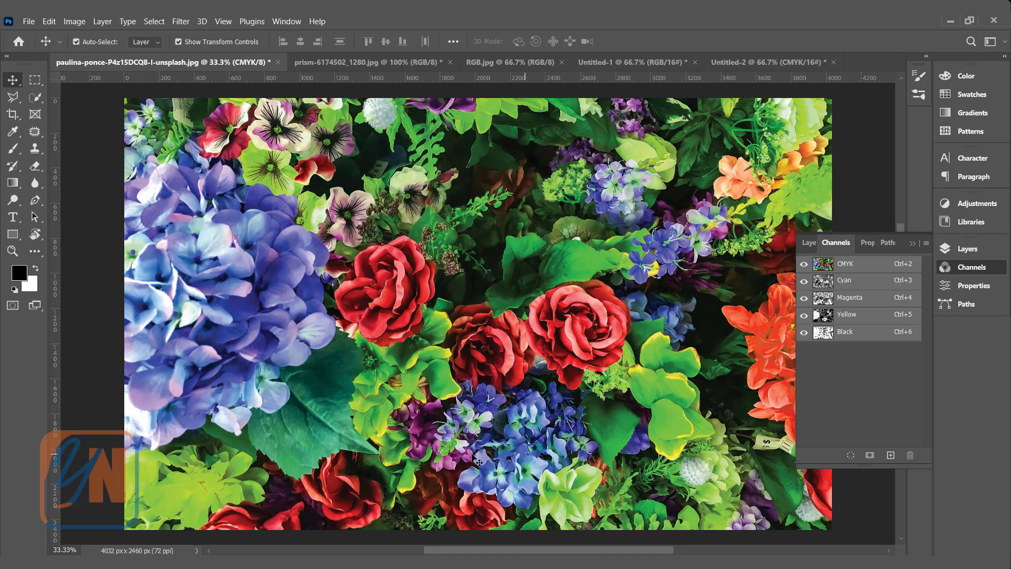
pyautogui.press('ctrl')
# - Undo the CMYK conversion, returning the flower photo to 8-bit RGB
pyautogui.hotkey('ctrl', 'z')
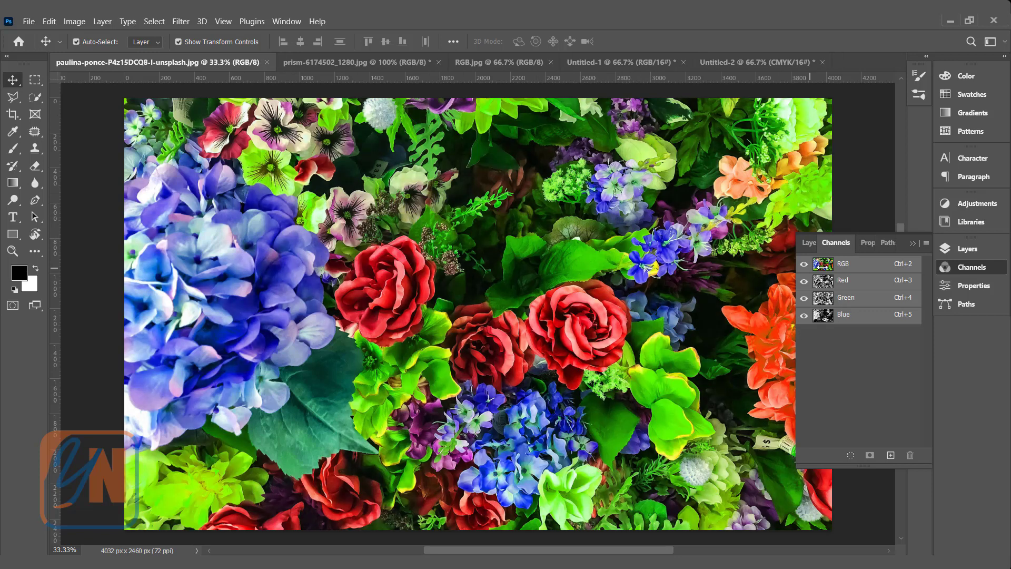